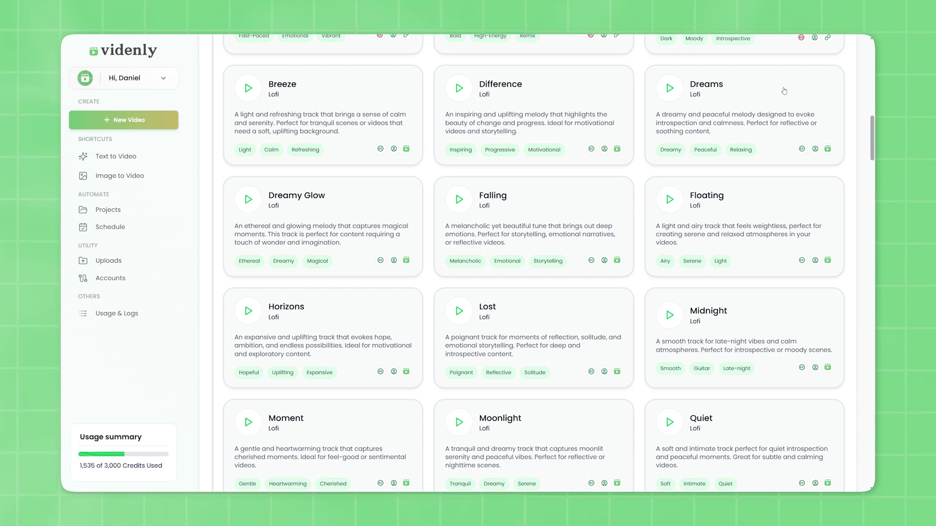
{"action": "scroll", "coordinate": [784, 91], "scroll_direction": "down", "scroll_amount": 9}
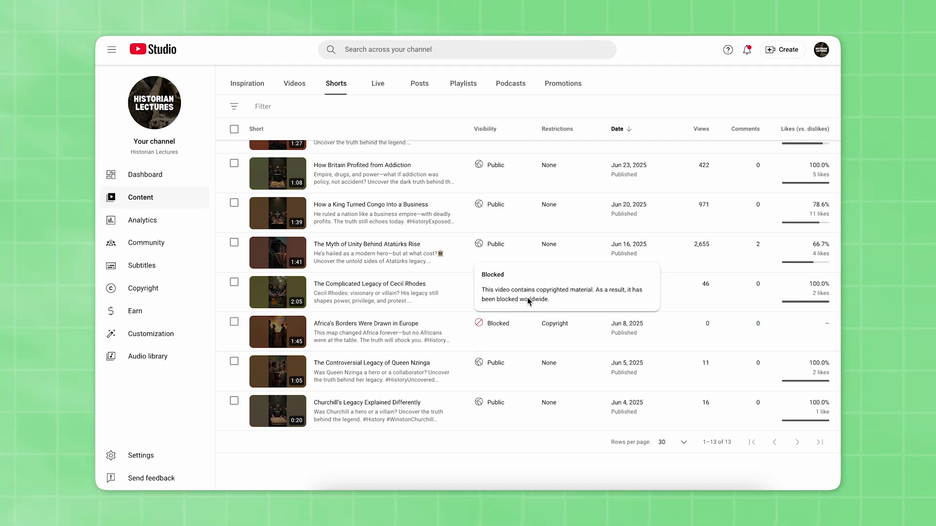
Show the Blocked and Copyright info cards for the Short 'Africa's Borders Were Drawn in Europe'
{"action": "mouse_move", "coordinate": [558, 331]}
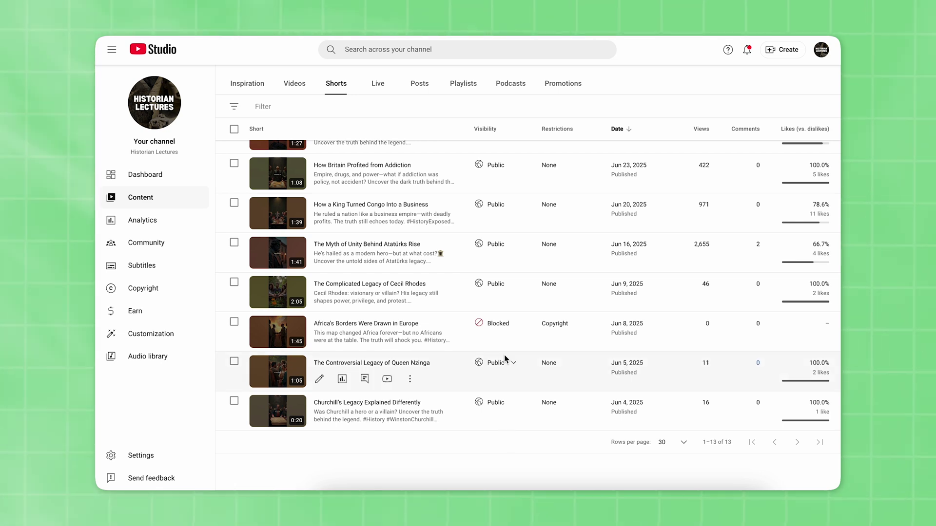
{"action": "mouse_move", "coordinate": [522, 327]}
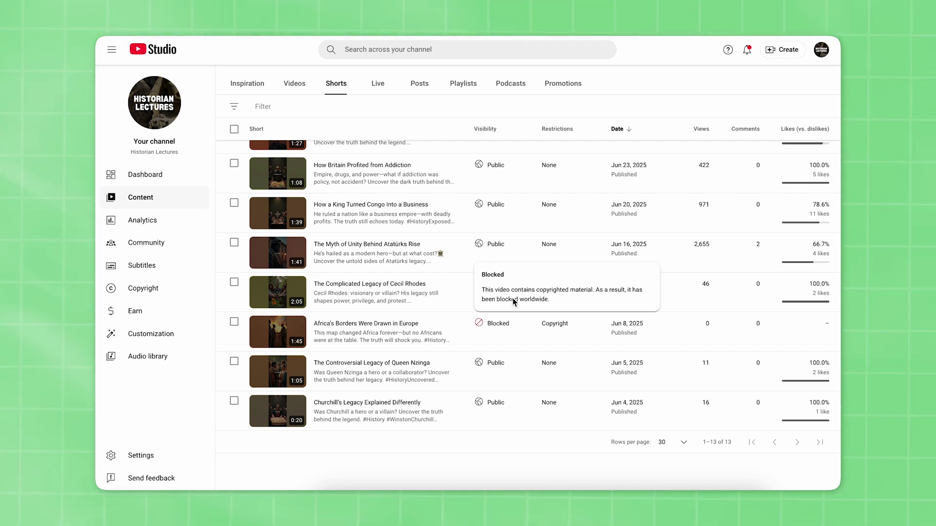
{"action": "mouse_move", "coordinate": [559, 330]}
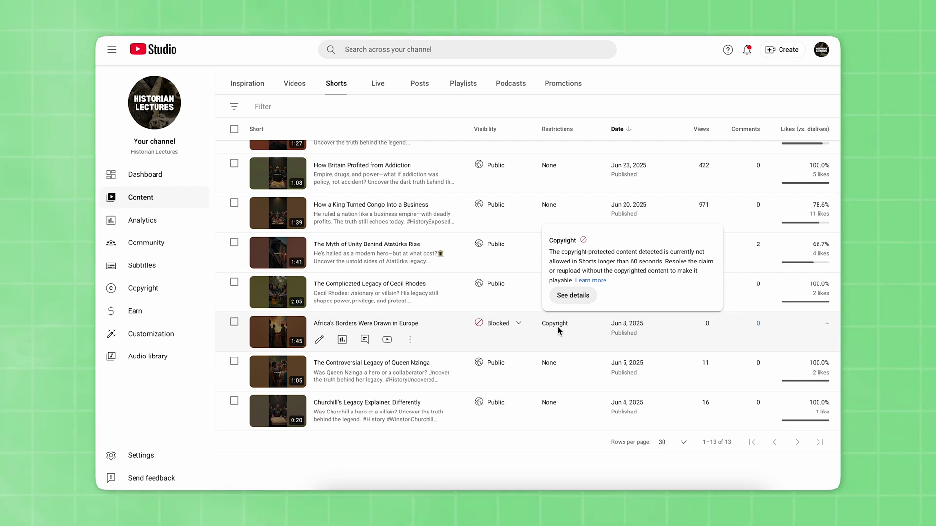
Open the Moonlit Castle Serenade claim details and seek the claimed video preview to 0:38
{"action": "left_click", "coordinate": [574, 295]}
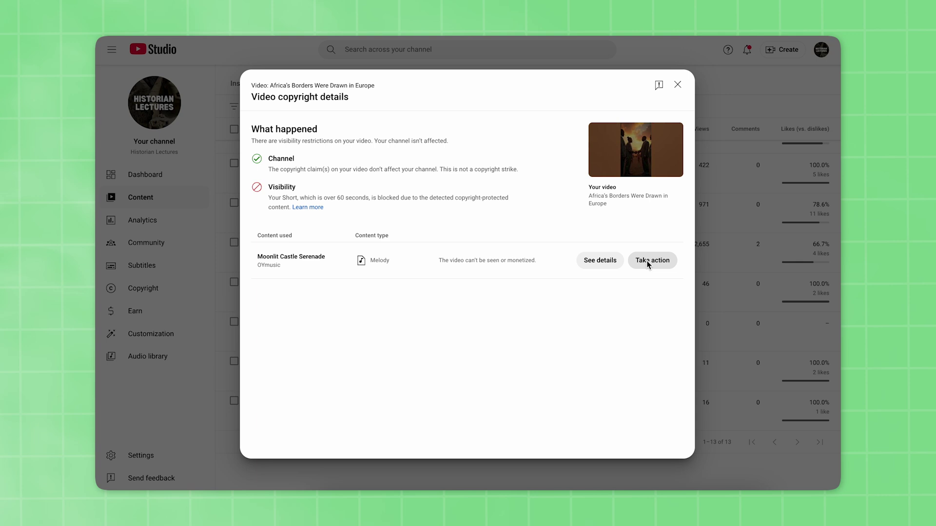
{"action": "left_click", "coordinate": [600, 261]}
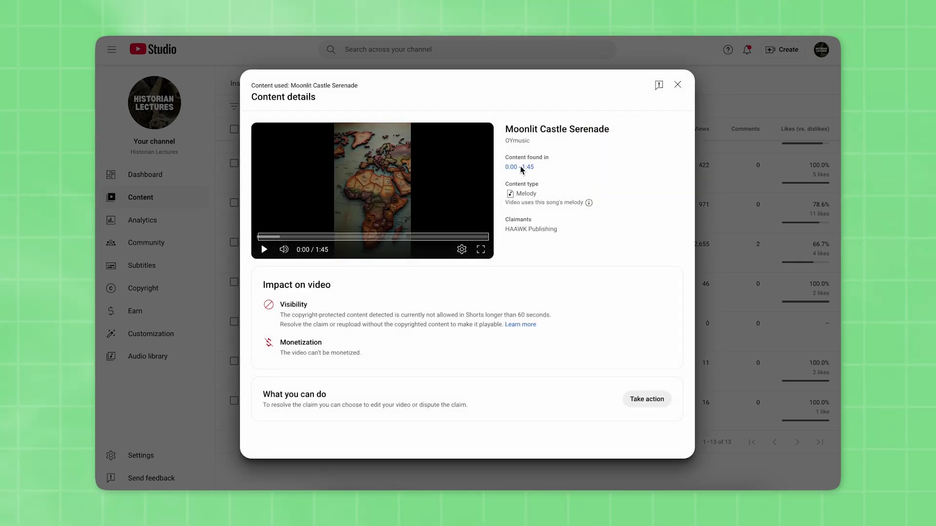
{"action": "mouse_move", "coordinate": [531, 215]}
{"action": "left_click_drag", "start_coordinate": [263, 238], "coordinate": [341, 238]}
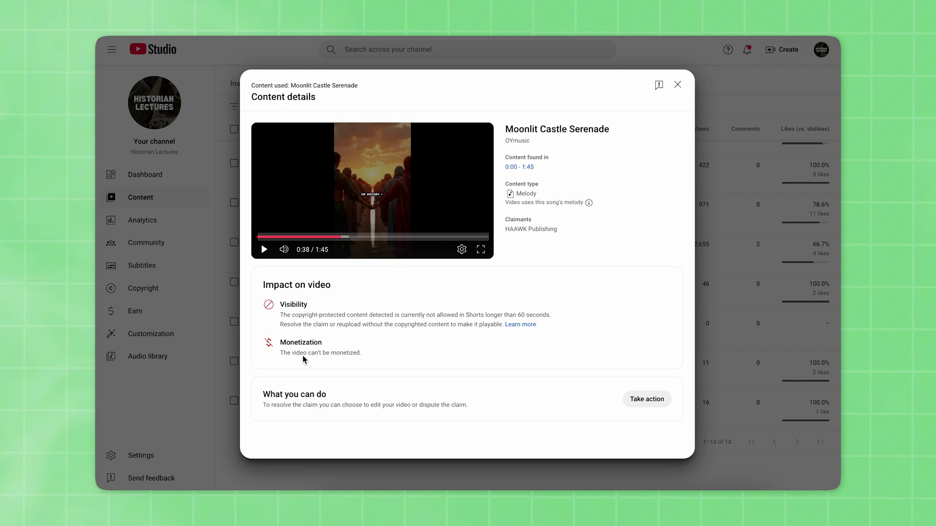
Choose Dispute as the action on the Moonlit Castle Serenade claim and continue
{"action": "left_click", "coordinate": [646, 400]}
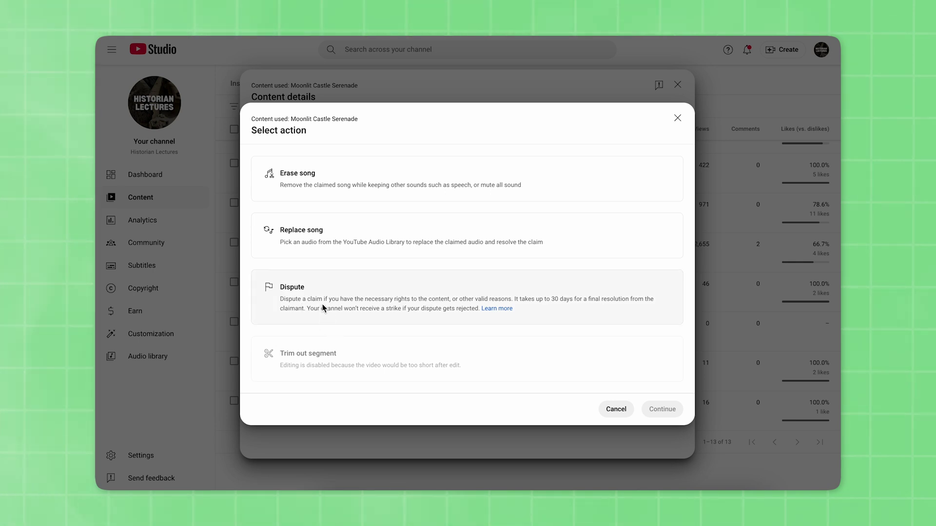
{"action": "left_click", "coordinate": [414, 308]}
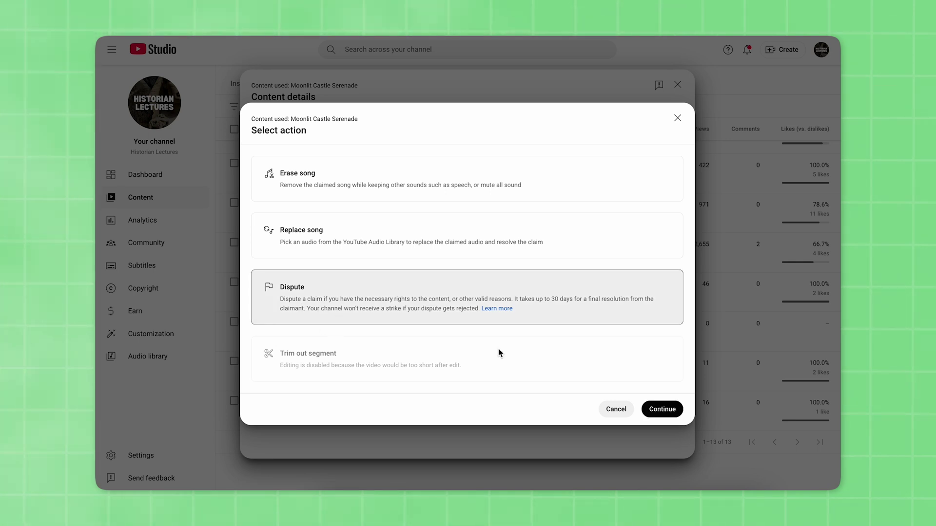
{"action": "left_click", "coordinate": [674, 410]}
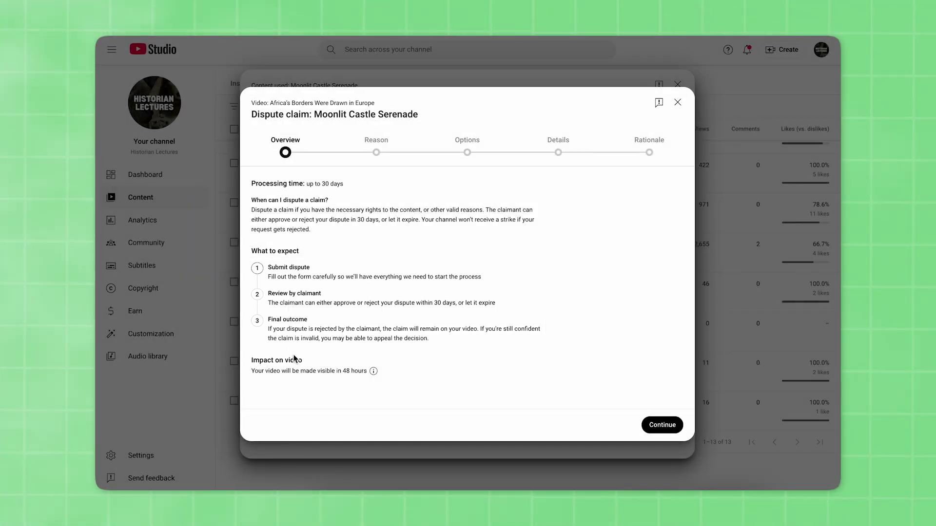
{"action": "mouse_move", "coordinate": [374, 372]}
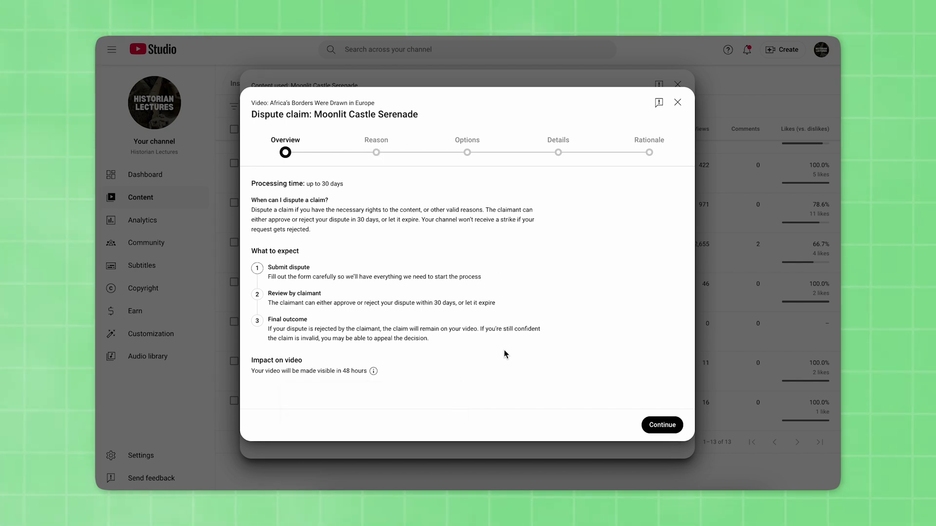
Move past Overview, keeping License as the reason and the standard 30-day Dispute type
{"action": "left_click", "coordinate": [663, 426]}
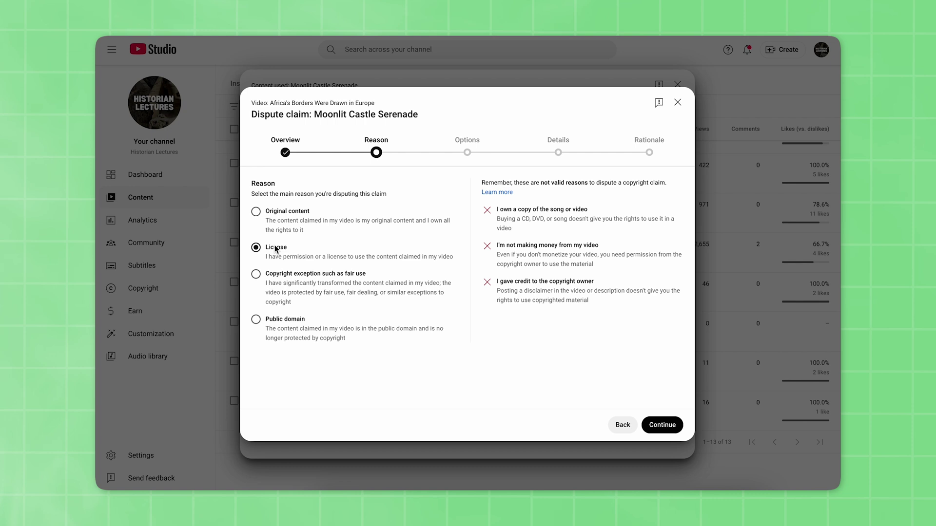
{"action": "left_click", "coordinate": [654, 423]}
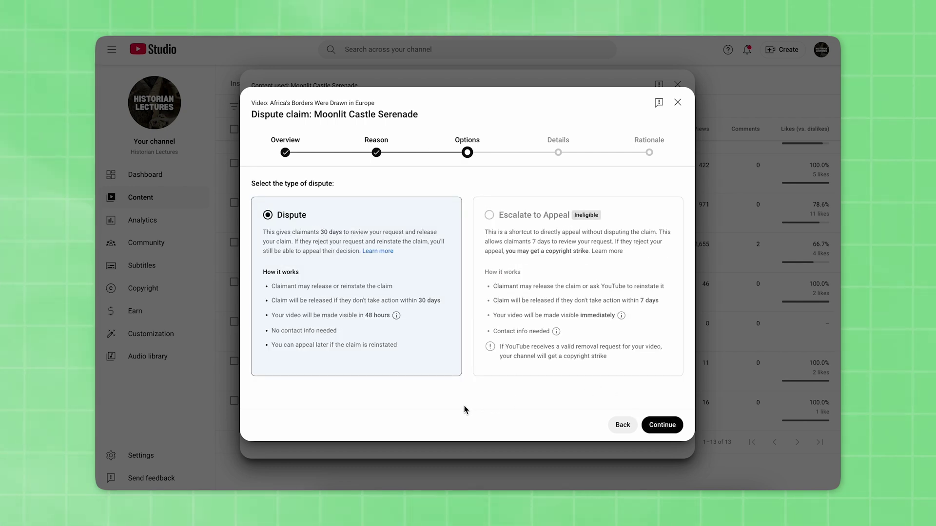
{"action": "mouse_move", "coordinate": [537, 260]}
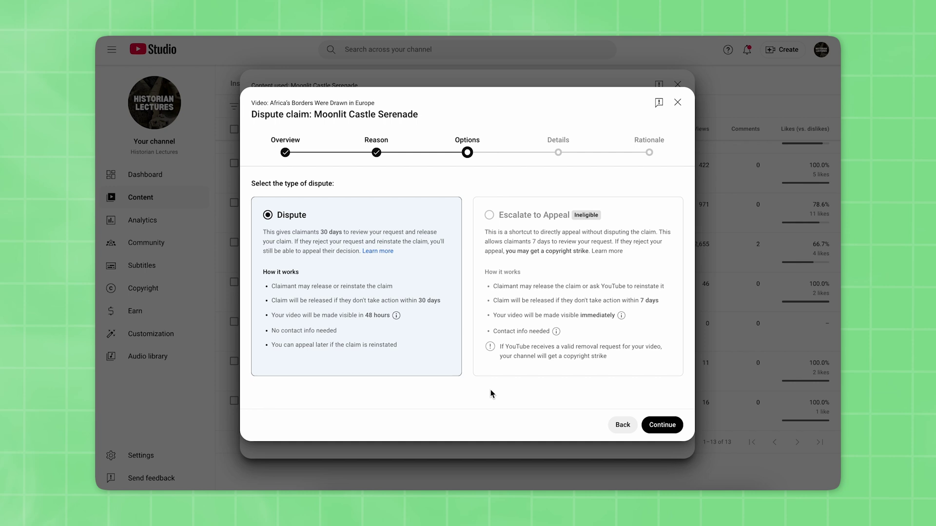
{"action": "left_click", "coordinate": [664, 426]}
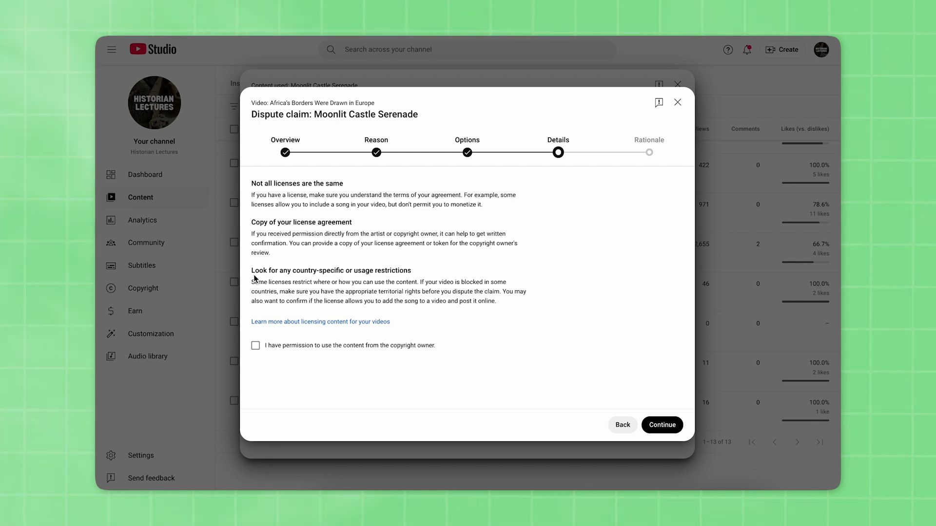
Confirm permission from the copyright owner and paste the royalty-free license explanation as the rationale
{"action": "left_click", "coordinate": [409, 346]}
{"action": "left_click", "coordinate": [662, 425]}
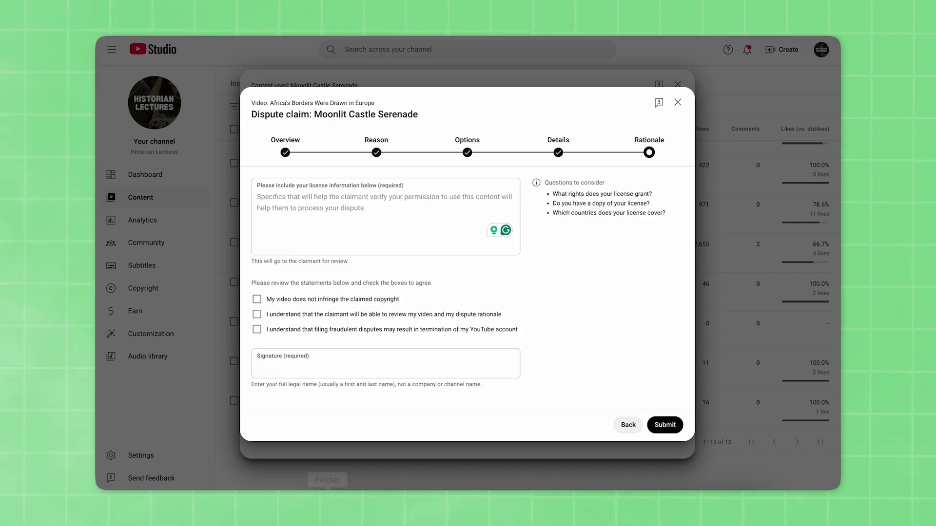
{"action": "left_click", "coordinate": [420, 198]}
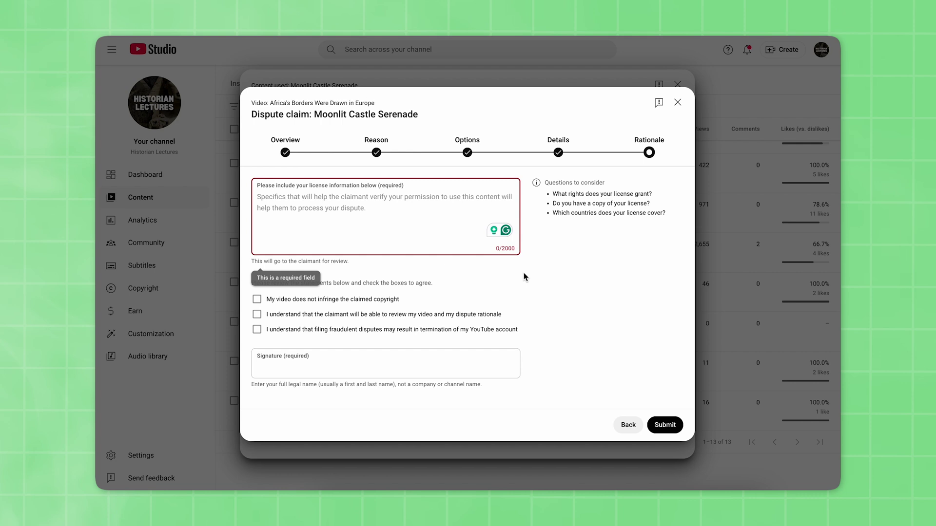
{"action": "key", "text": "ctrl+v"}
{"action": "key", "text": "ctrl+Home"}
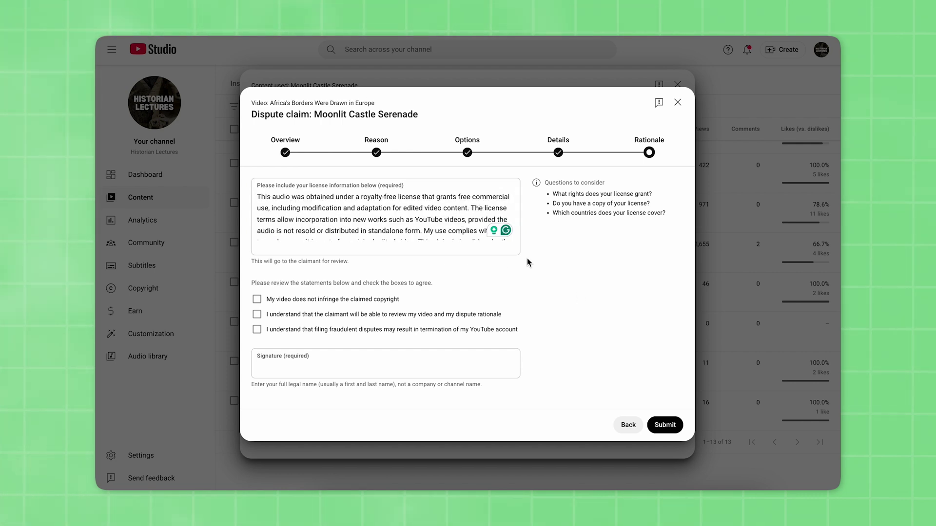
{"action": "scroll", "coordinate": [434, 232], "scroll_direction": "down", "scroll_amount": 2}
{"action": "scroll", "coordinate": [434, 232], "scroll_direction": "up", "scroll_amount": 2}
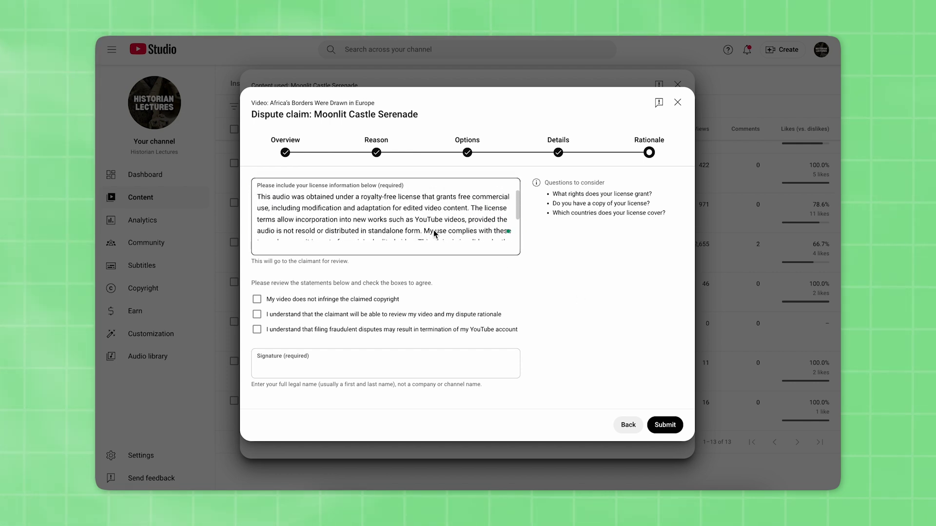
{"action": "scroll", "coordinate": [546, 315], "scroll_direction": "down", "scroll_amount": 1}
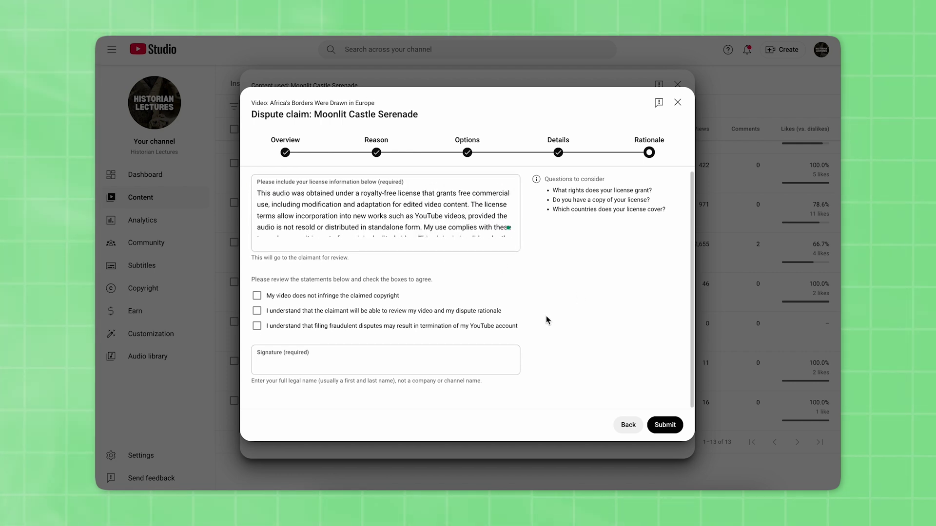
Tick all three dispute statements and enter a signature
{"action": "left_click", "coordinate": [331, 298]}
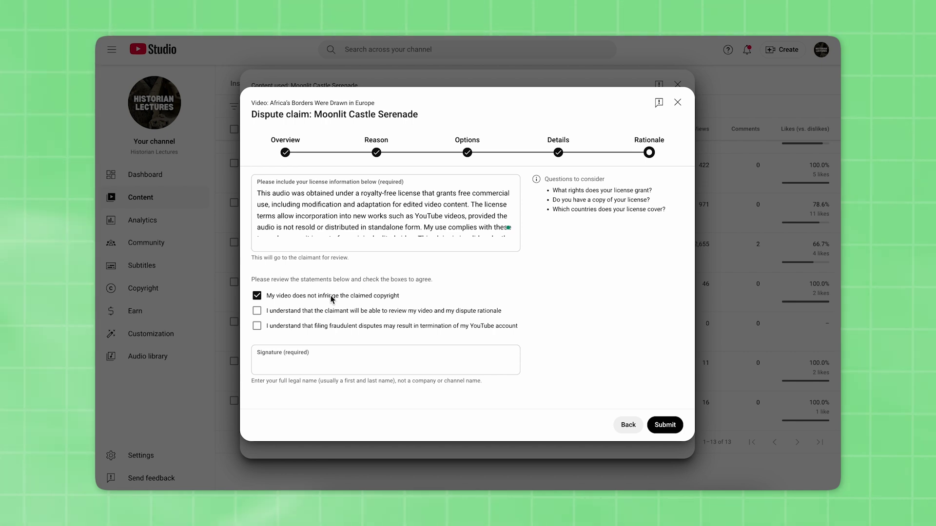
{"action": "left_click", "coordinate": [300, 314]}
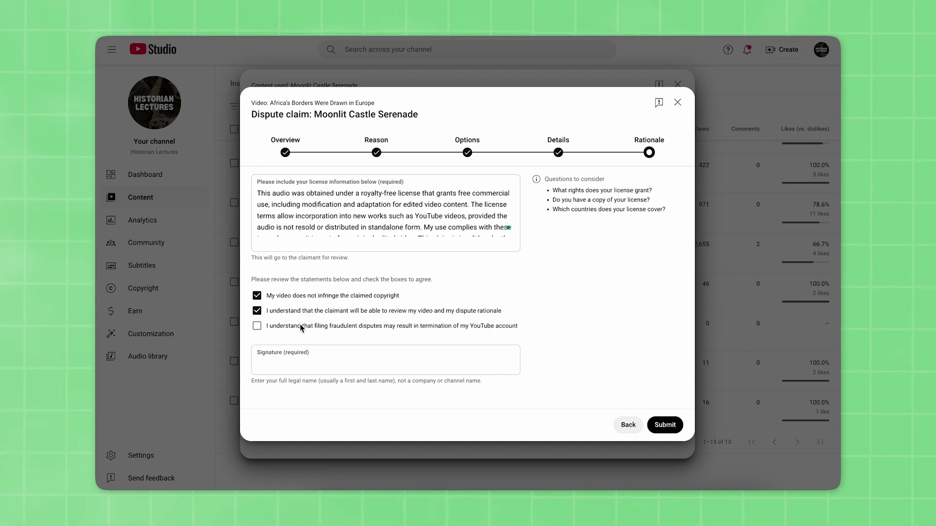
{"action": "left_click", "coordinate": [301, 327]}
{"action": "left_click", "coordinate": [297, 365]}
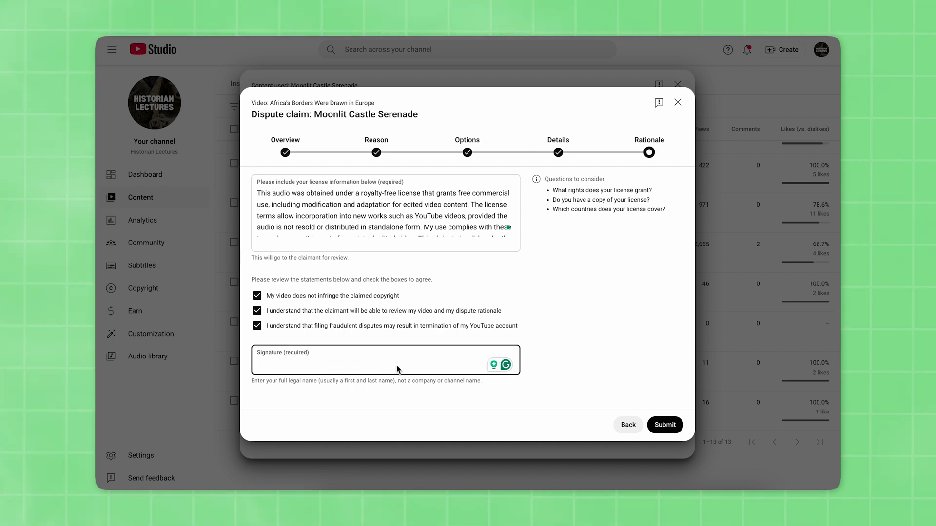
{"action": "type", "text": "Your Name Here"}
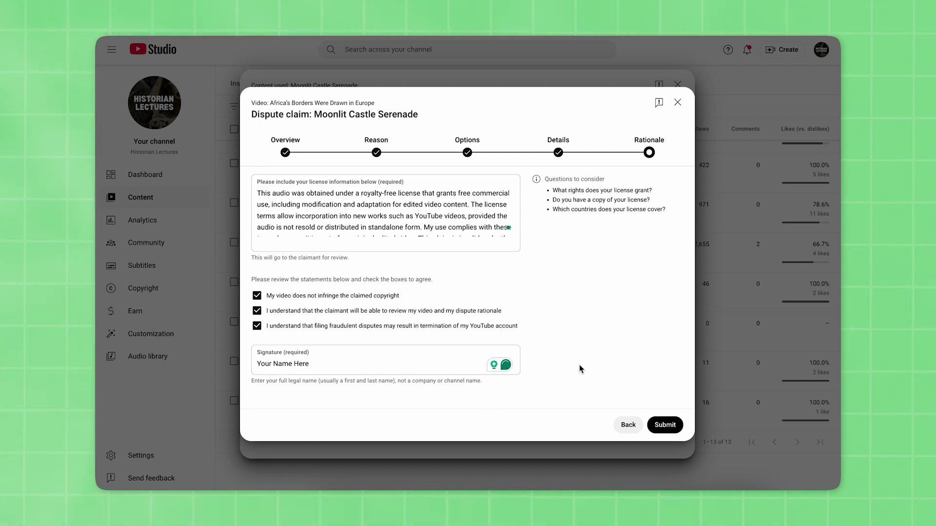
{"action": "key", "text": "ctrl+shift+Left"}
{"action": "key", "text": "ctrl+shift+Left"}
{"action": "key", "text": "ctrl+shift+Left"}
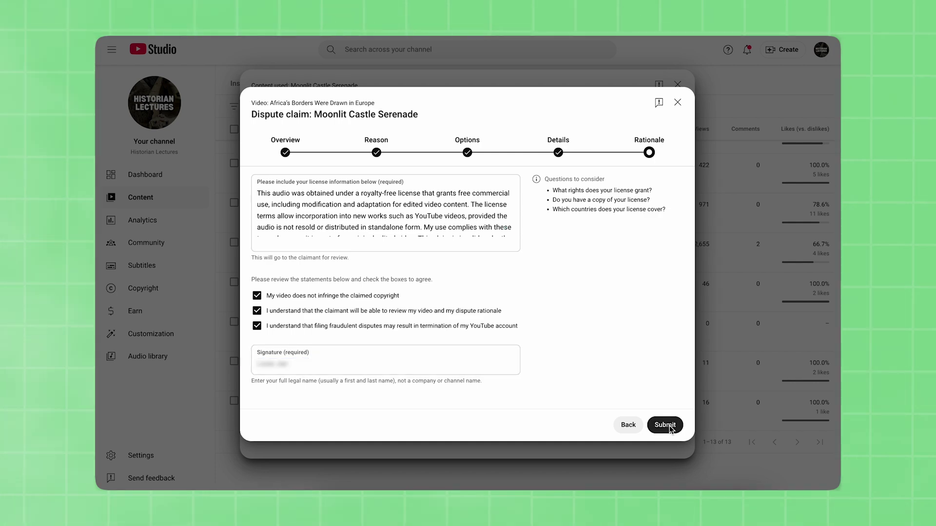
Submit the dispute, then read YouTube's '[Copyright claim] Claim released' email in Gmail
{"action": "left_click", "coordinate": [668, 425]}
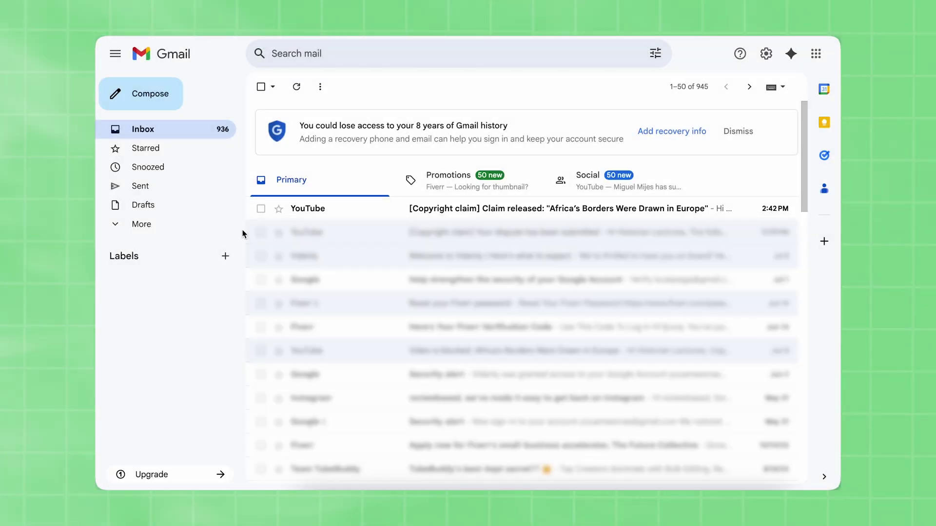
{"action": "left_click", "coordinate": [324, 217]}
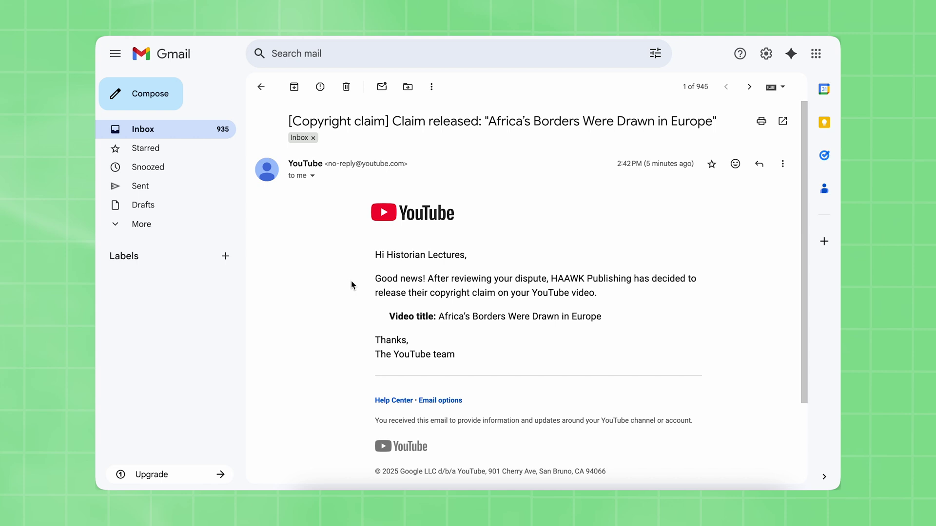
{"action": "scroll", "coordinate": [351, 280], "scroll_direction": "down", "scroll_amount": 3}
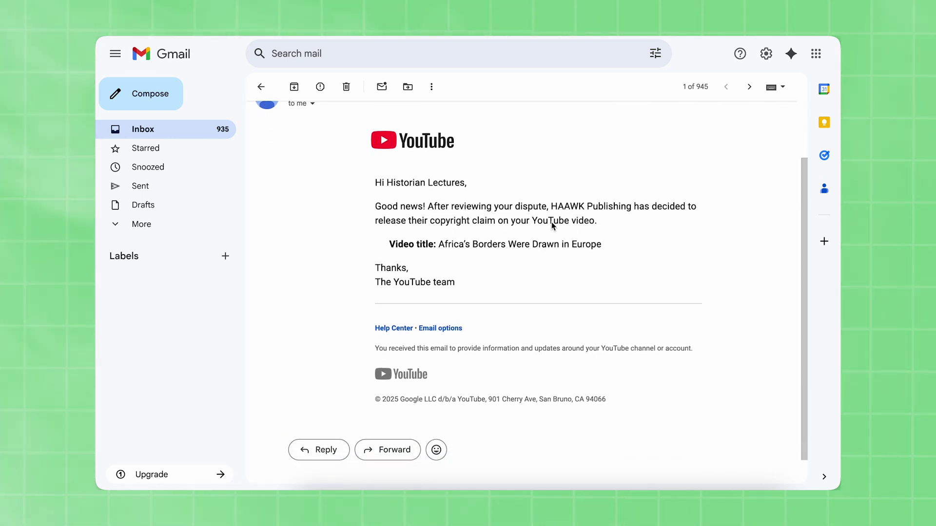
{"action": "scroll", "coordinate": [408, 263], "scroll_direction": "up", "scroll_amount": 2}
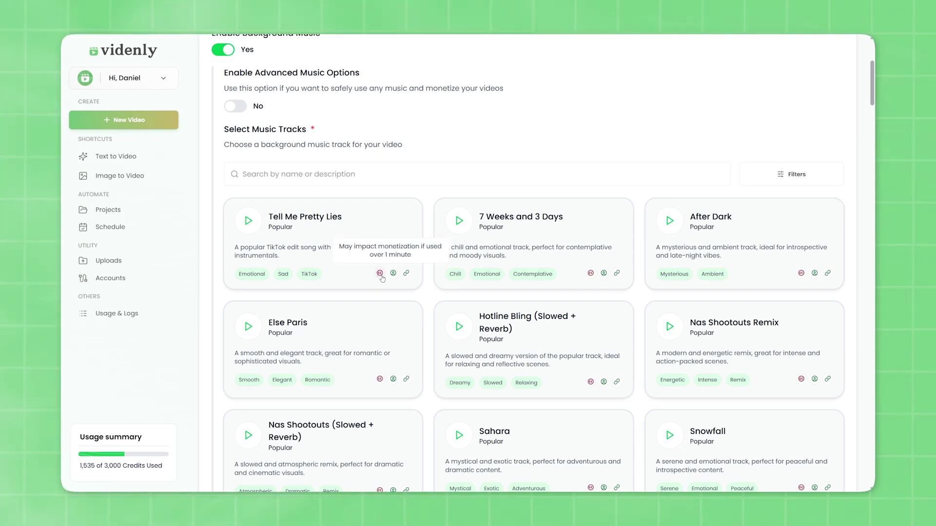
Set both Enable Advanced Music Options and Keep Music Below 1 Minute to Yes
{"action": "scroll", "coordinate": [377, 280], "scroll_direction": "up", "scroll_amount": 2}
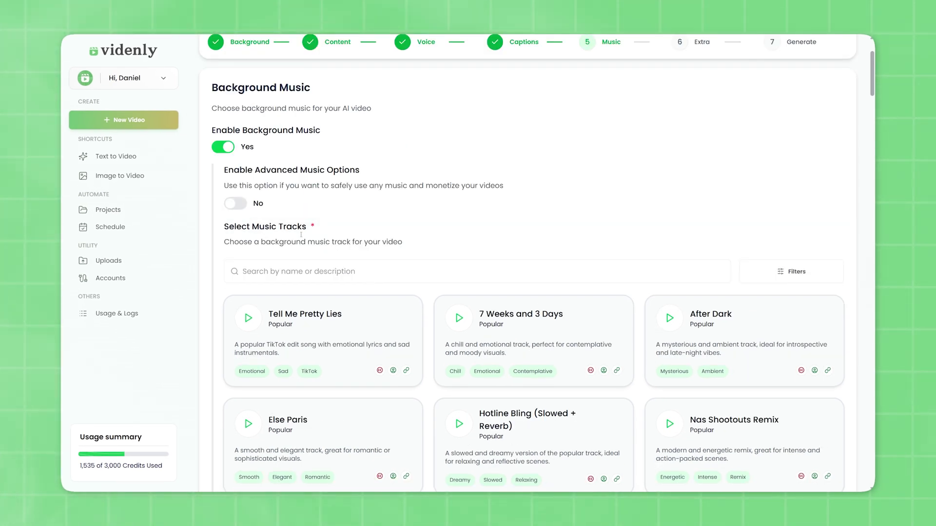
{"action": "left_click", "coordinate": [235, 203]}
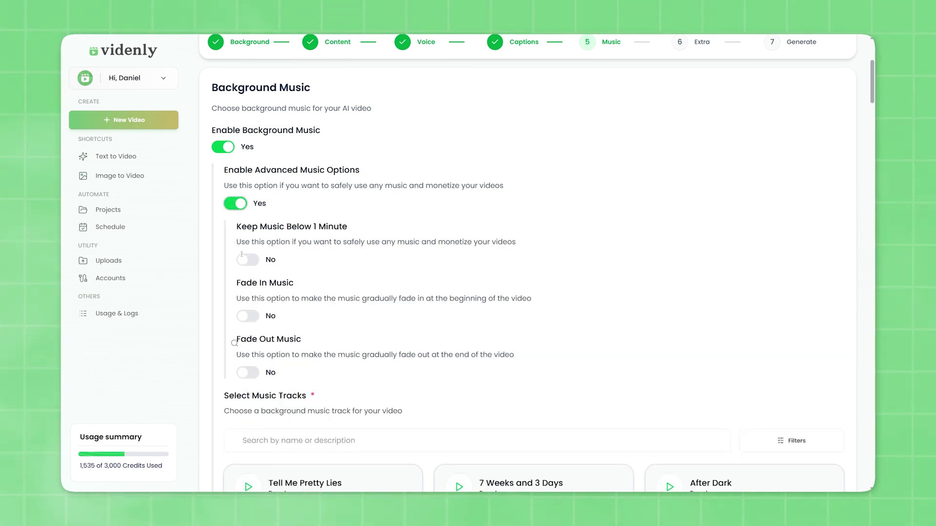
{"action": "scroll", "coordinate": [247, 262], "scroll_direction": "down", "scroll_amount": 2}
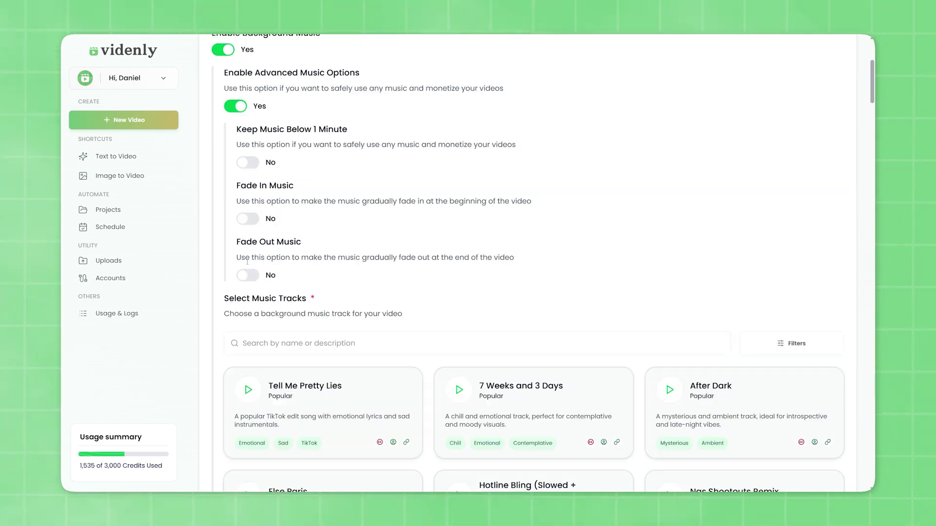
{"action": "left_click", "coordinate": [246, 164]}
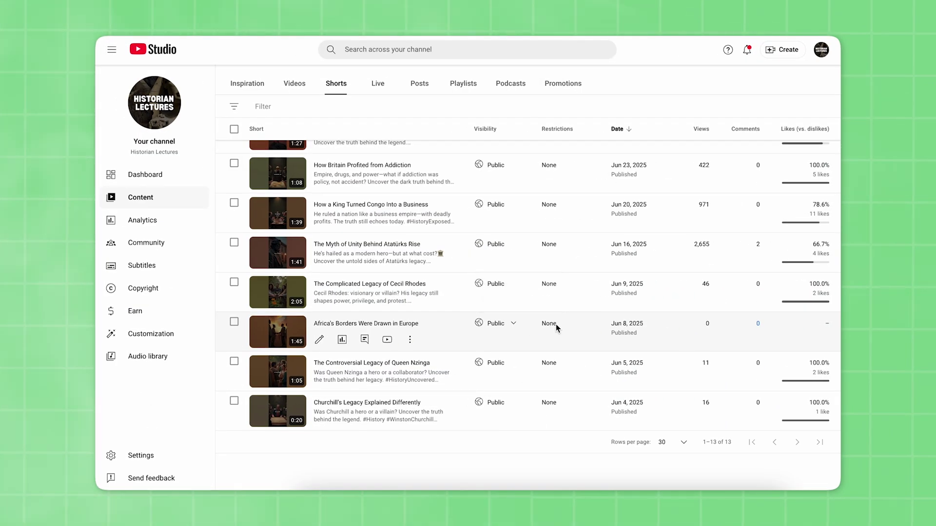
{"action": "mouse_move", "coordinate": [495, 325]}
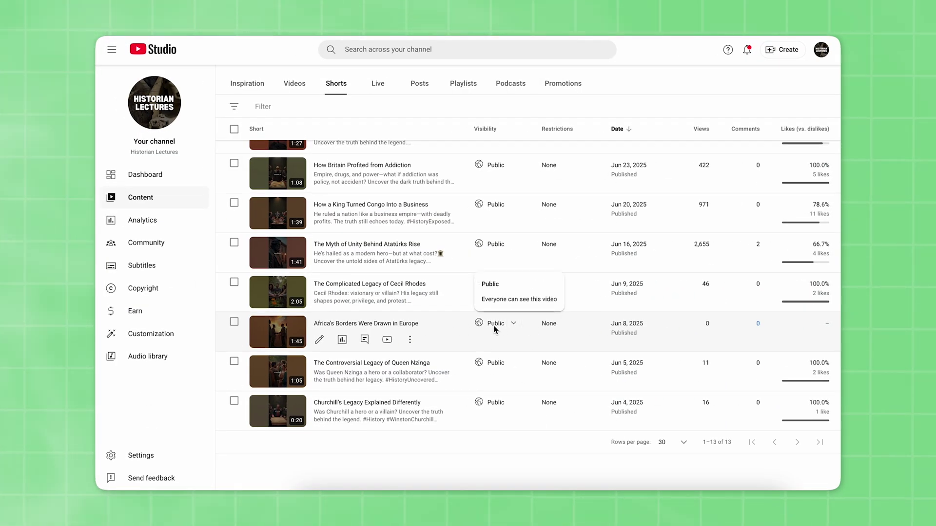